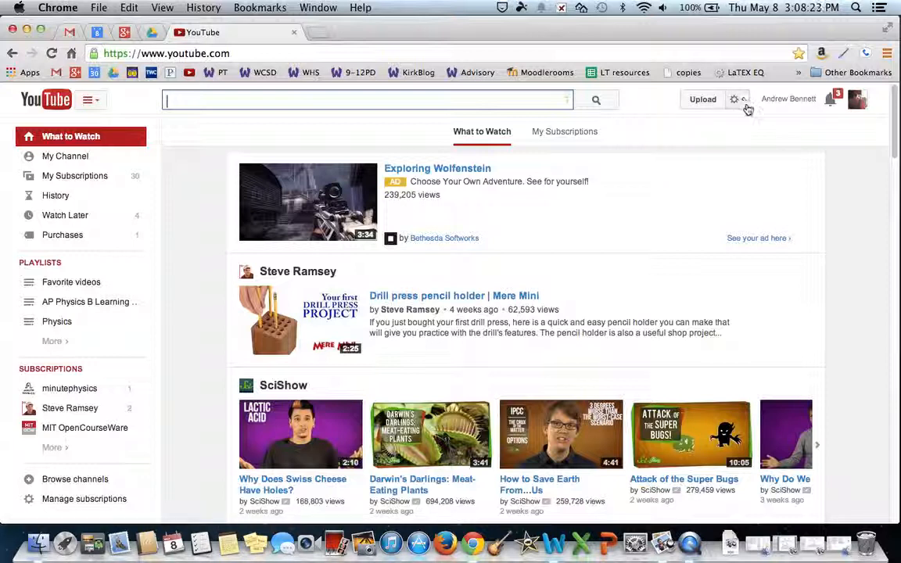
Step: Open the Video Manager and look through the list of uploaded videos
left_click(742, 101)
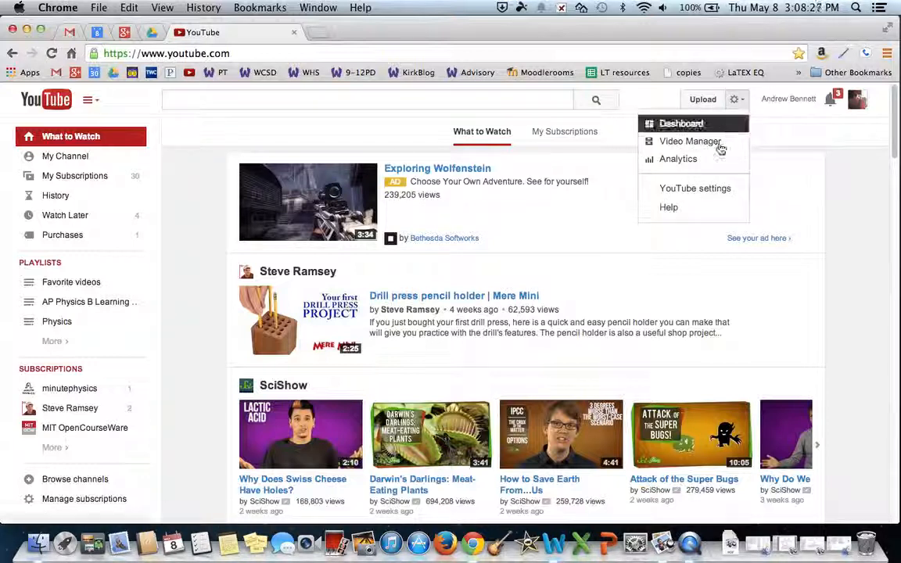
left_click(719, 144)
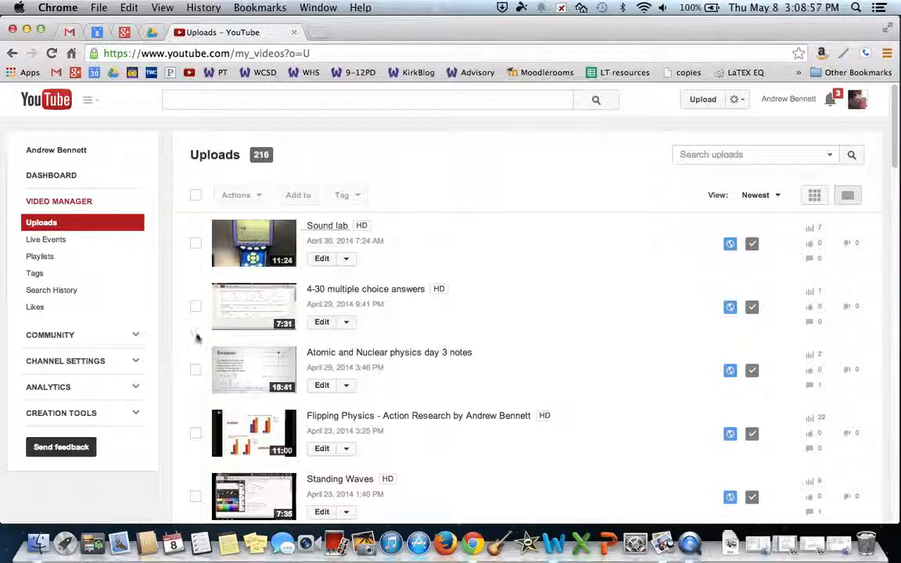
scroll(491, 314, "down", 5)
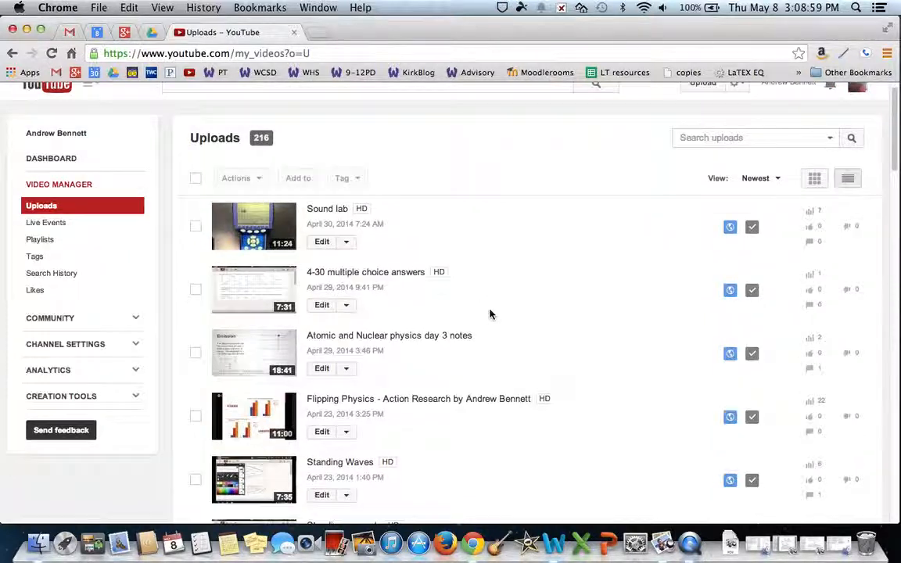
scroll(514, 325, "down", 3)
scroll(514, 325, "up", 7)
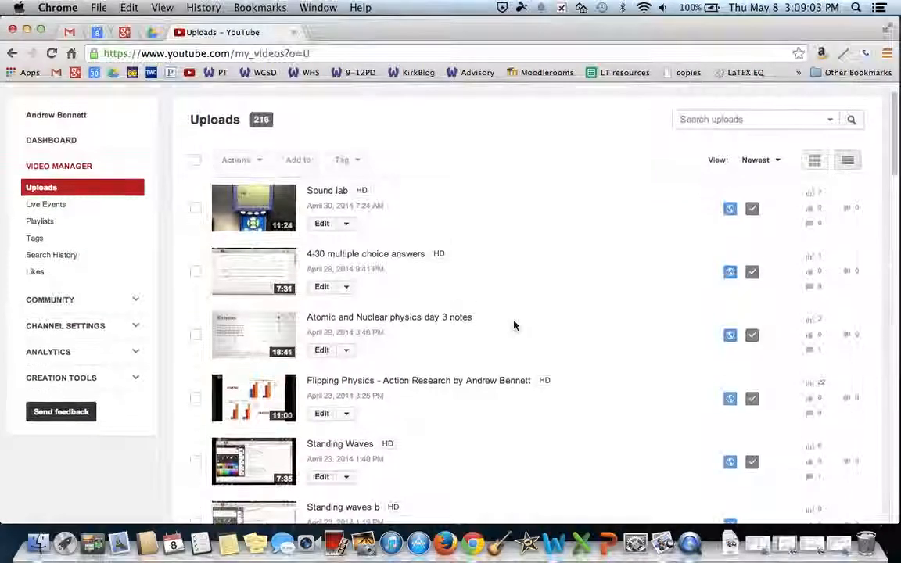
scroll(514, 325, "down", 4)
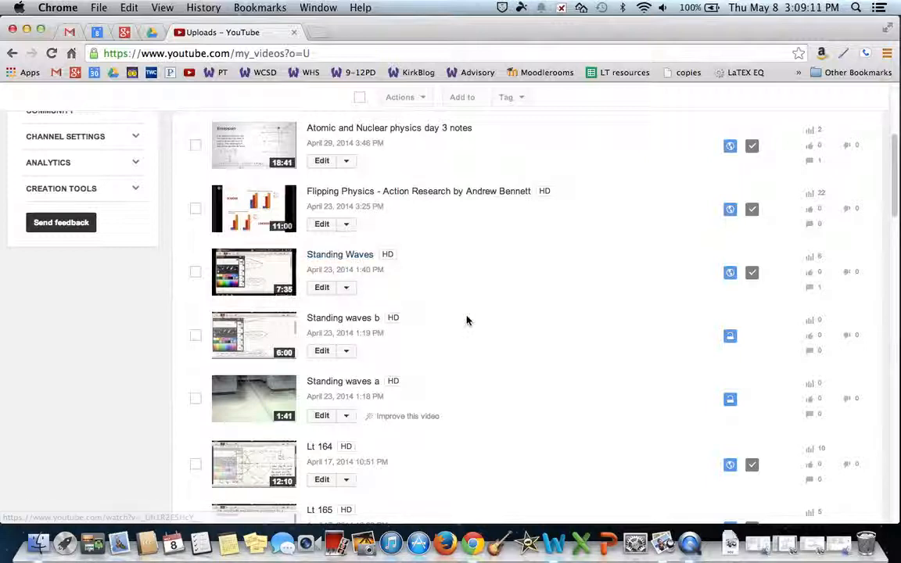
scroll(467, 318, "up", 4)
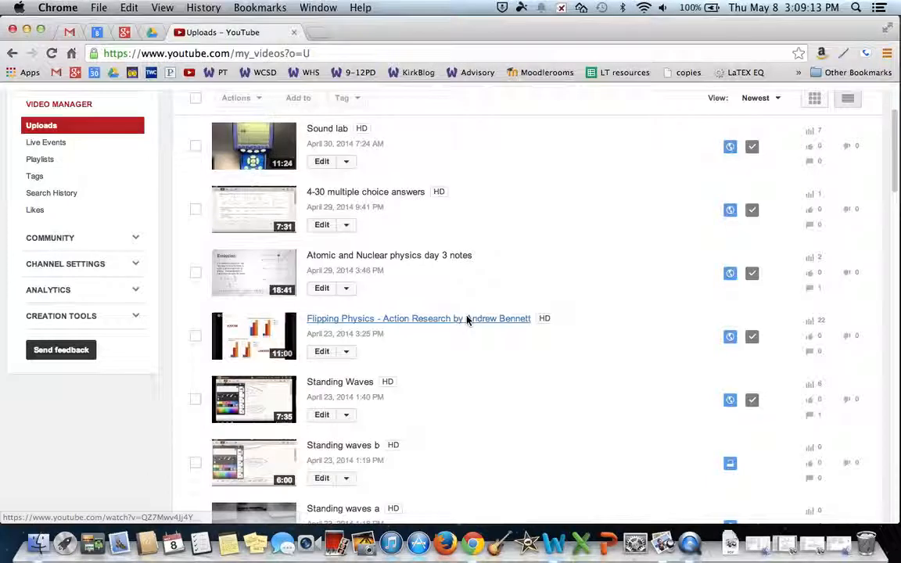
scroll(467, 317, "up", 3)
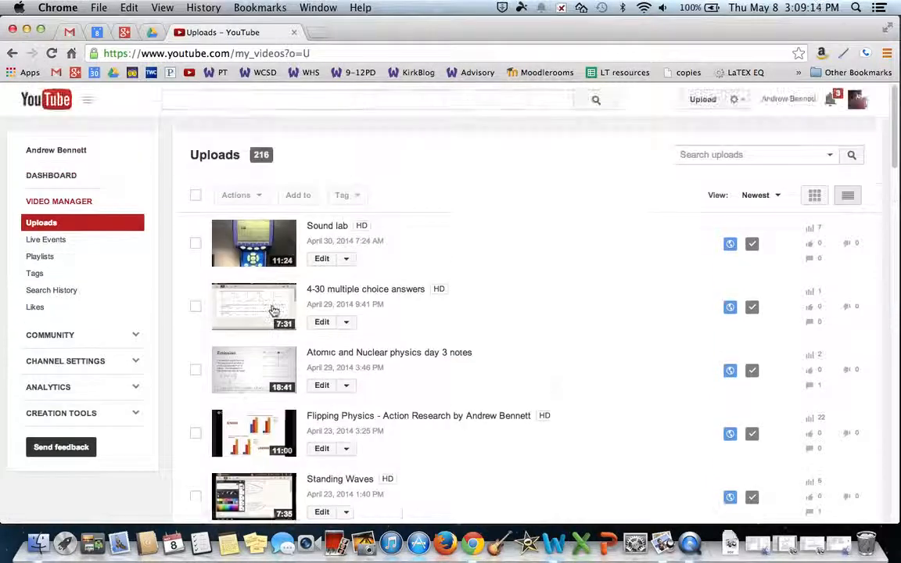
Step: Open the Video Editor from the channel's creation tools
left_click(75, 420)
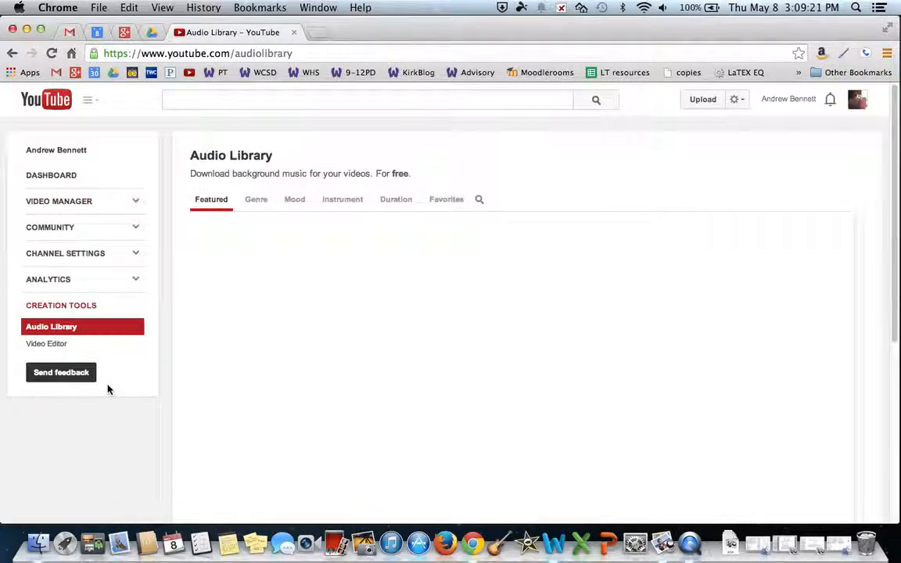
left_click(39, 346)
left_click(55, 348)
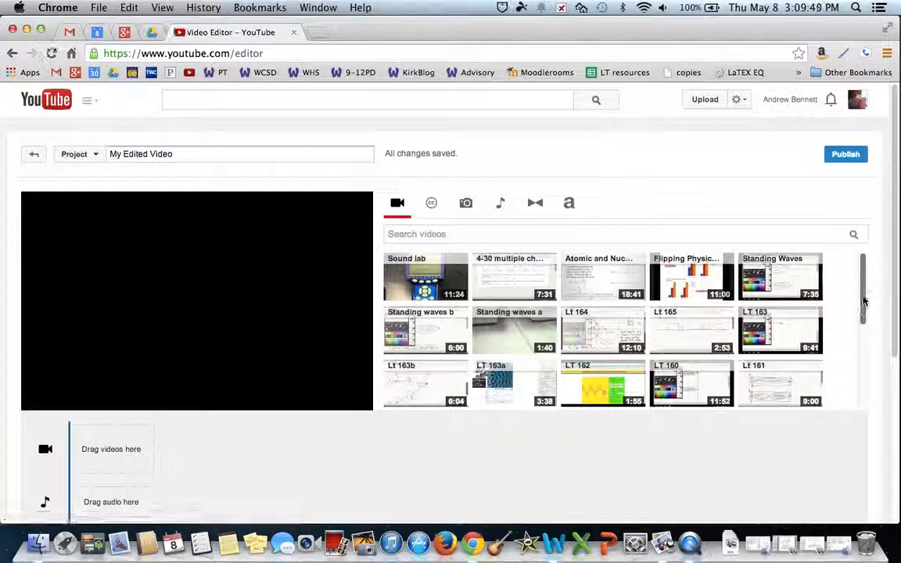
Step: Browse the video library, add the "Standing waves a" clip to the empty video track and pause its preview
left_click_drag(863, 294, 861, 433)
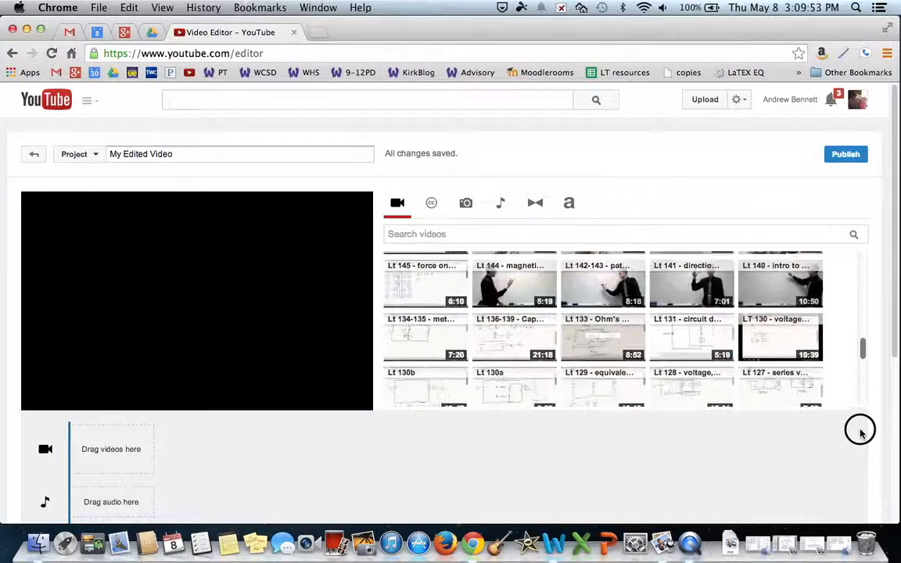
scroll(860, 363, "down", 2)
left_click_drag(864, 385, 858, 241)
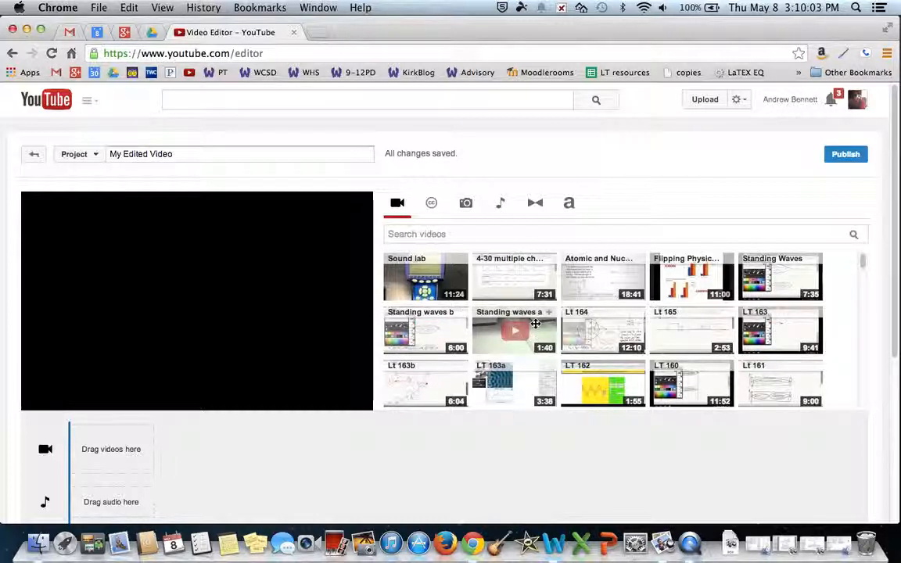
left_click_drag(536, 315, 106, 446)
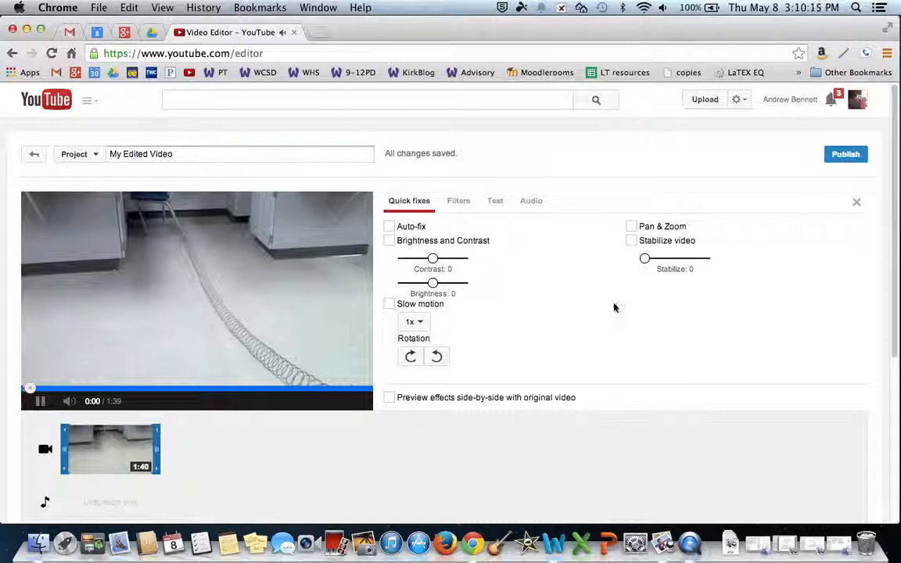
left_click(40, 400)
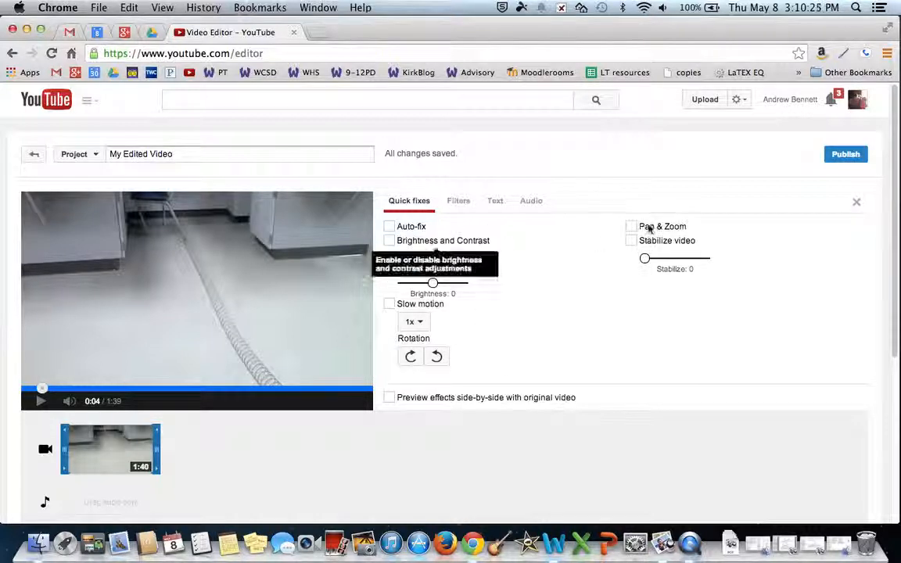
Step: Examine the clip's slow-motion speeds, filters, text and audio settings, and return to the quick fixes
left_click(422, 323)
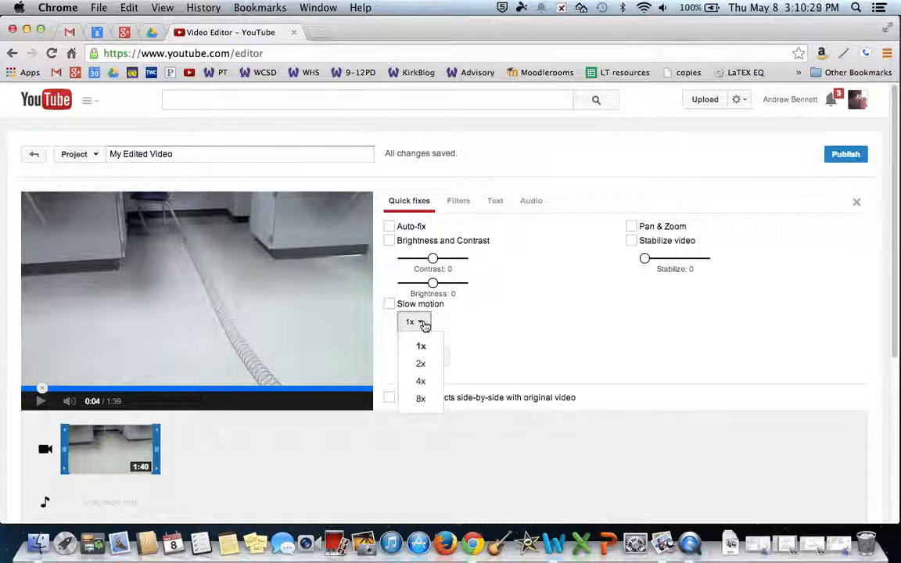
left_click(507, 328)
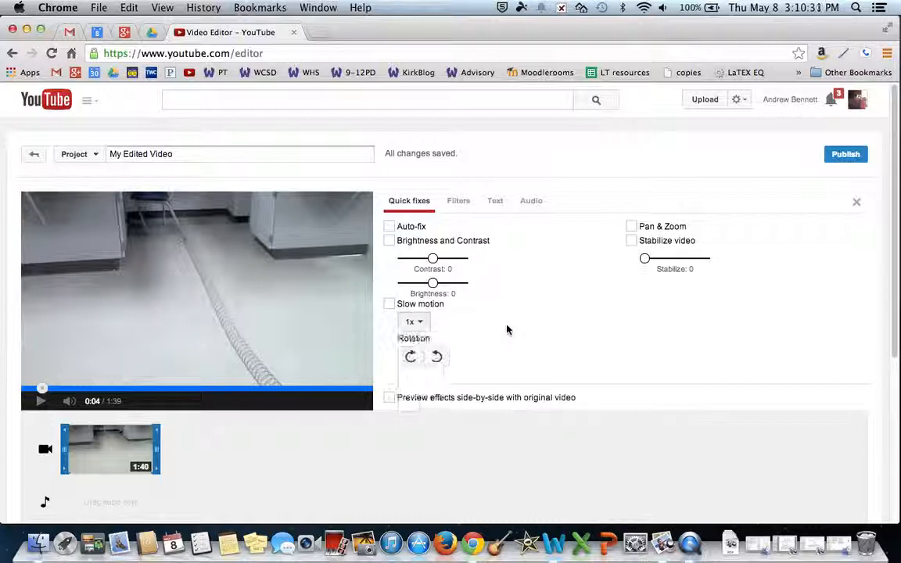
left_click(454, 201)
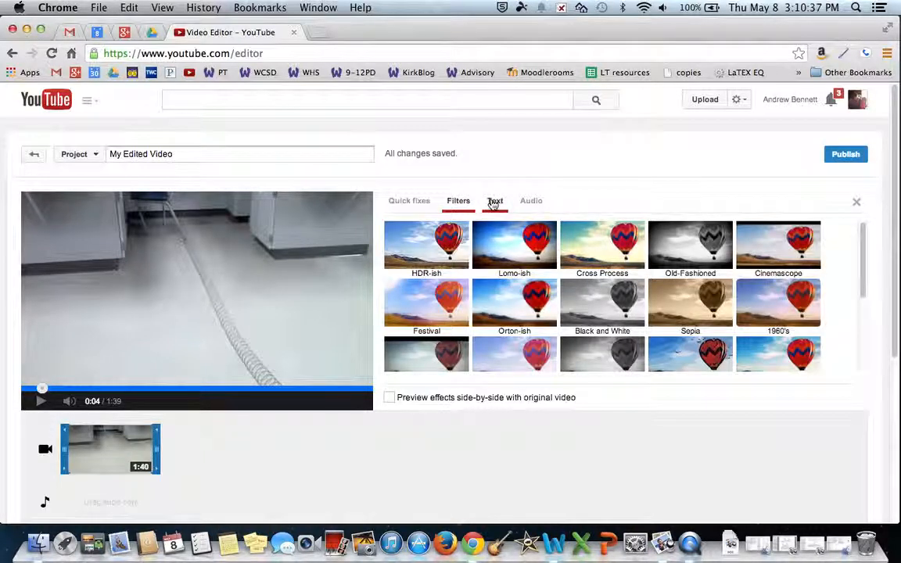
left_click(493, 203)
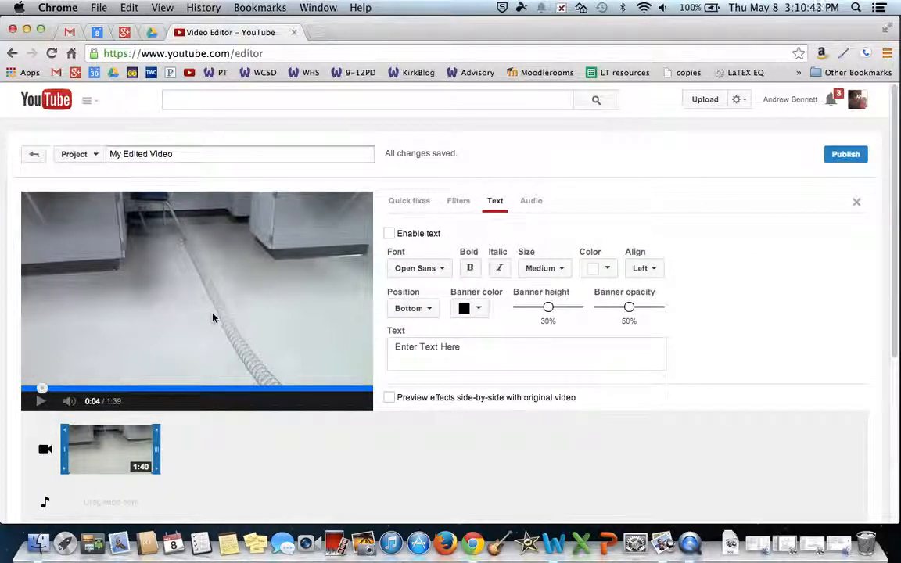
left_click(531, 201)
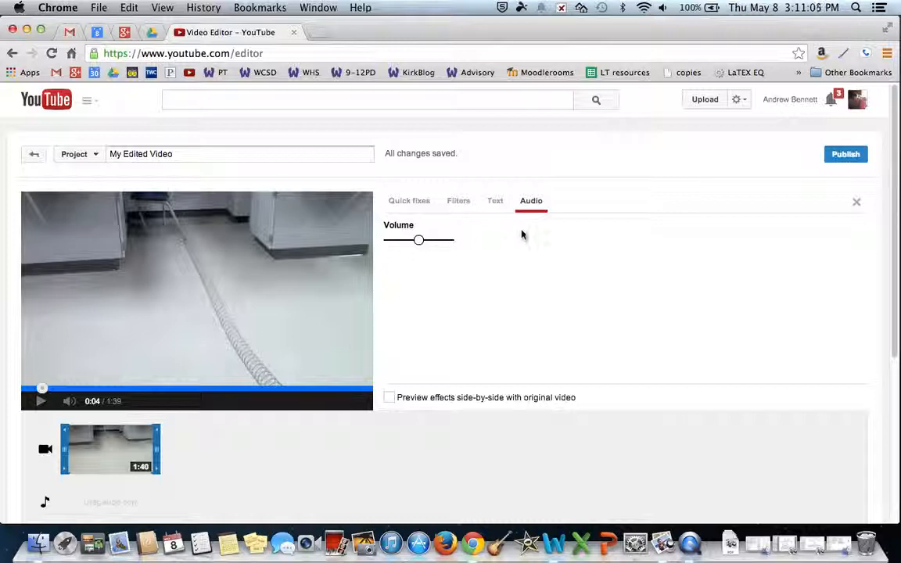
left_click(413, 202)
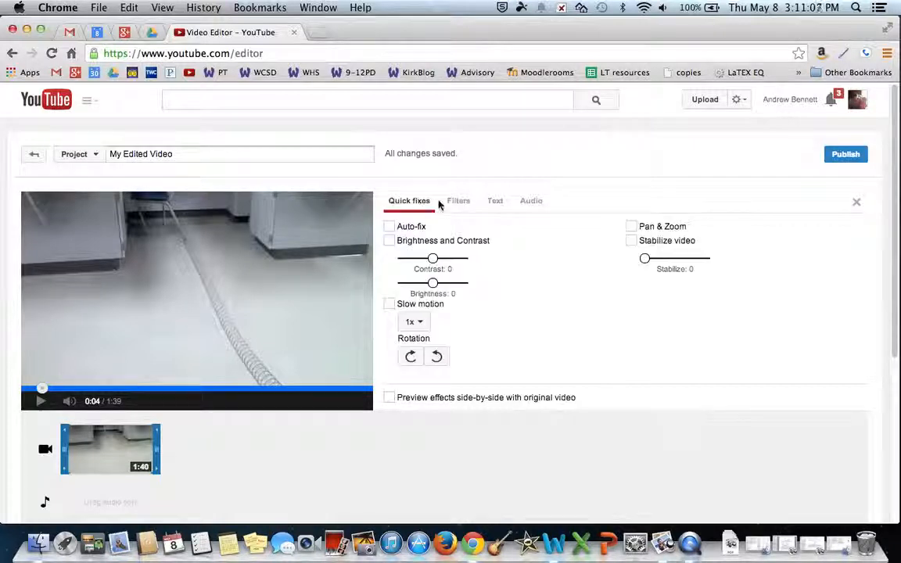
Step: Try trimming the start of the "Standing waves a" clip to about 0:58, restore its full length and close the clip settings
left_click(62, 449)
left_click_drag(62, 449, 113, 451)
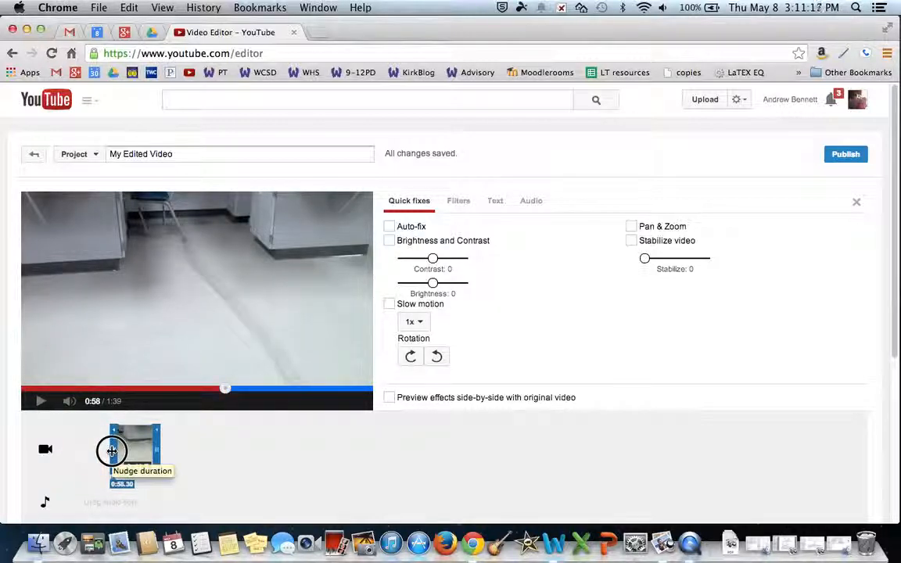
left_click_drag(112, 451, 47, 451)
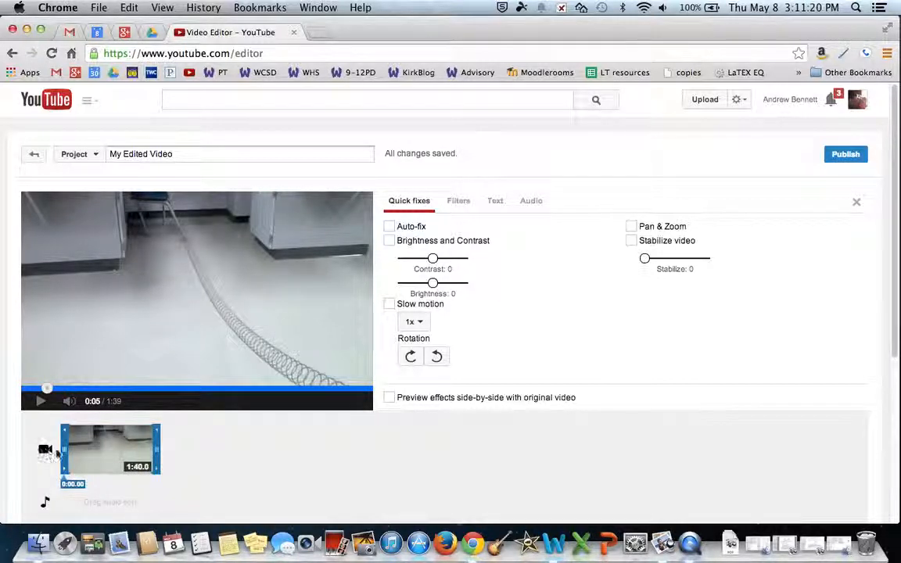
left_click(60, 419)
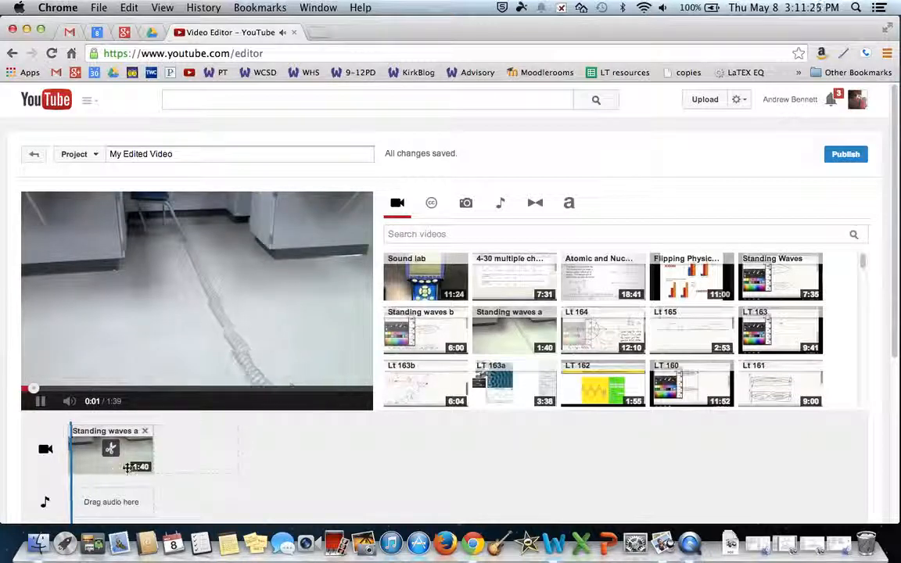
left_click(41, 400)
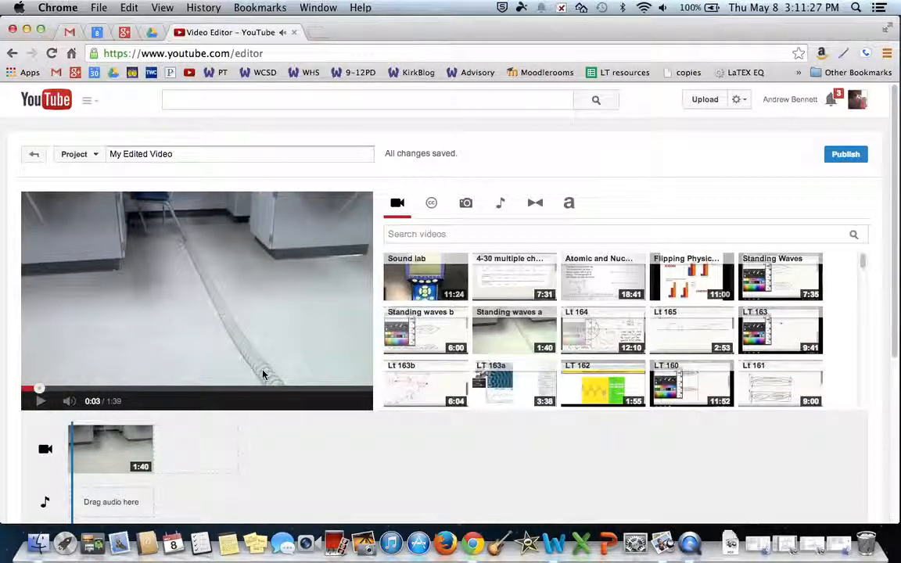
Step: Nudge the start of the "Standing waves a" clip slightly inward, set its end point to 1:39.94 and close the clip settings
left_click(142, 443)
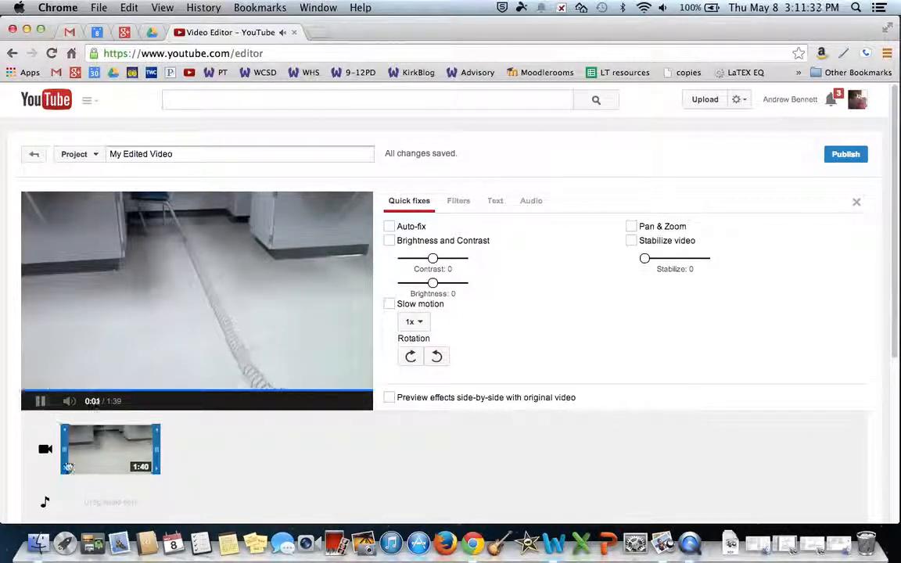
left_click(40, 402)
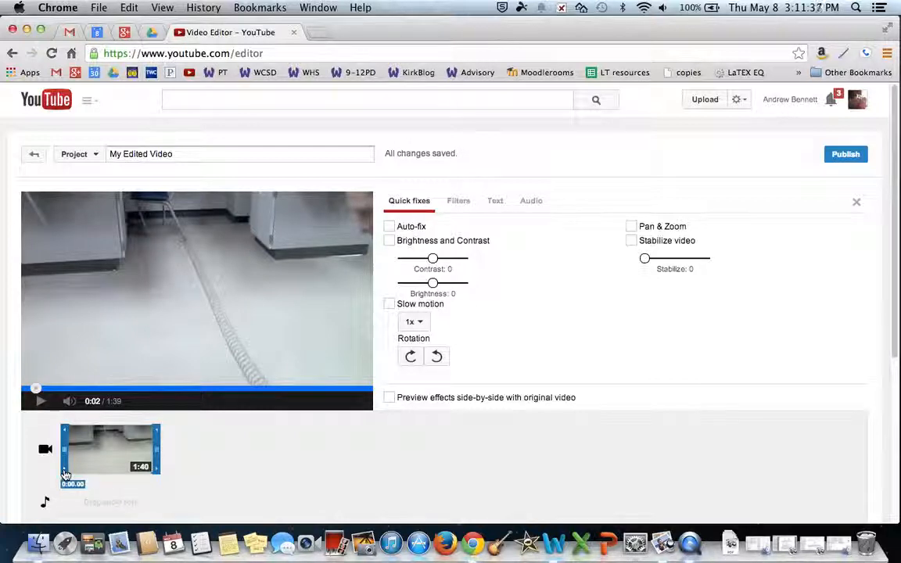
left_click(66, 475)
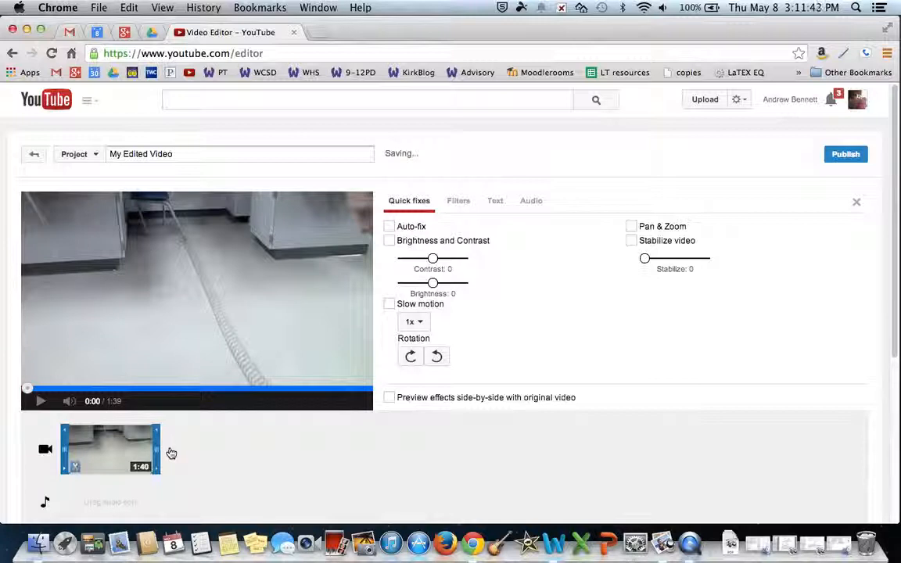
mouse_move(156, 452)
left_mouse_down()
mouse_move(117, 451)
mouse_move(177, 452)
mouse_move(160, 455)
left_mouse_up()
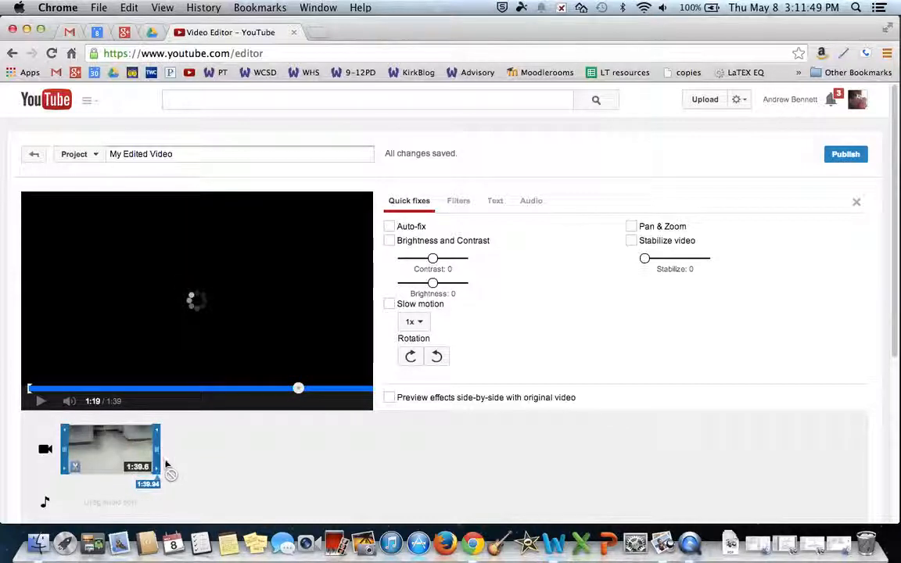
left_click(174, 448)
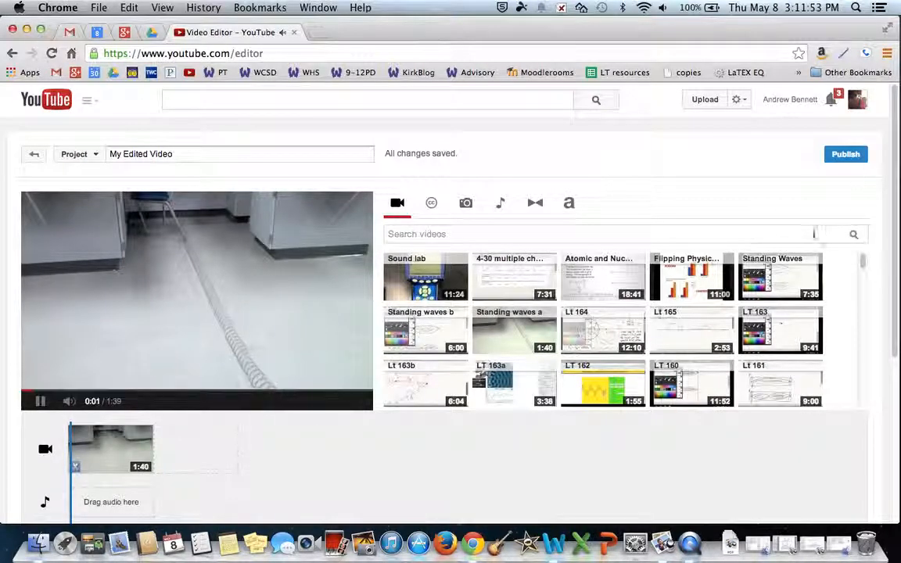
left_click(45, 404)
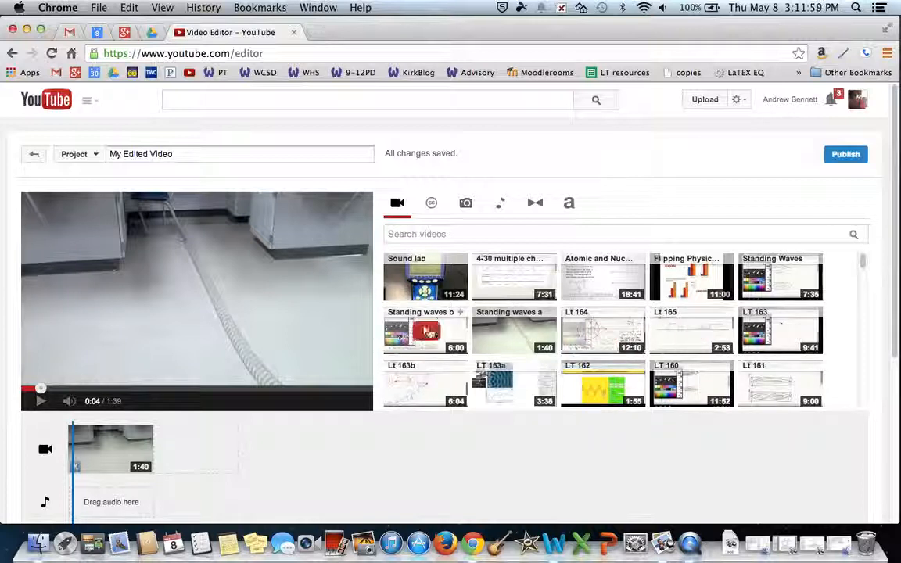
Step: Add the "Standing waves b" clip after the first clip on the video track, close its settings and pause the preview
left_click_drag(437, 317, 199, 449)
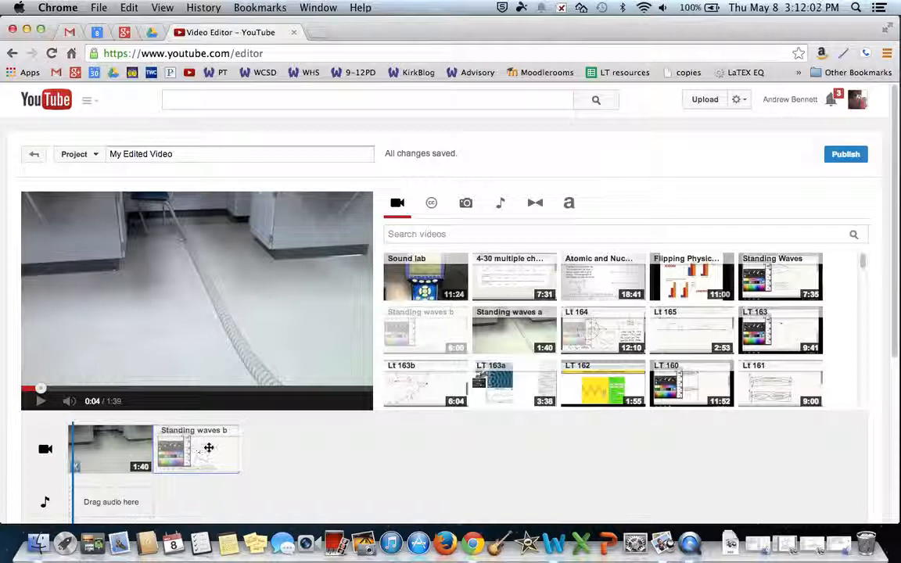
left_click(209, 447)
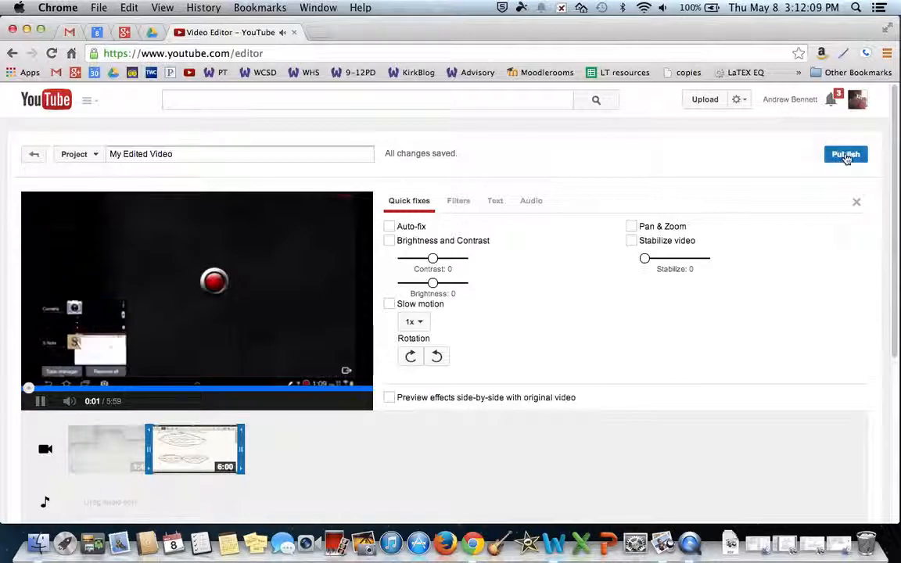
left_click(855, 200)
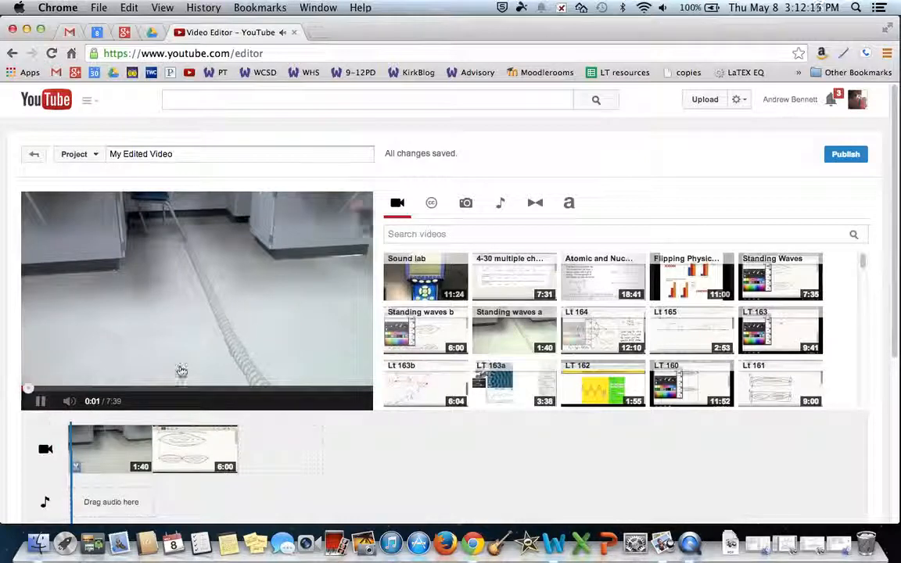
left_click(147, 267)
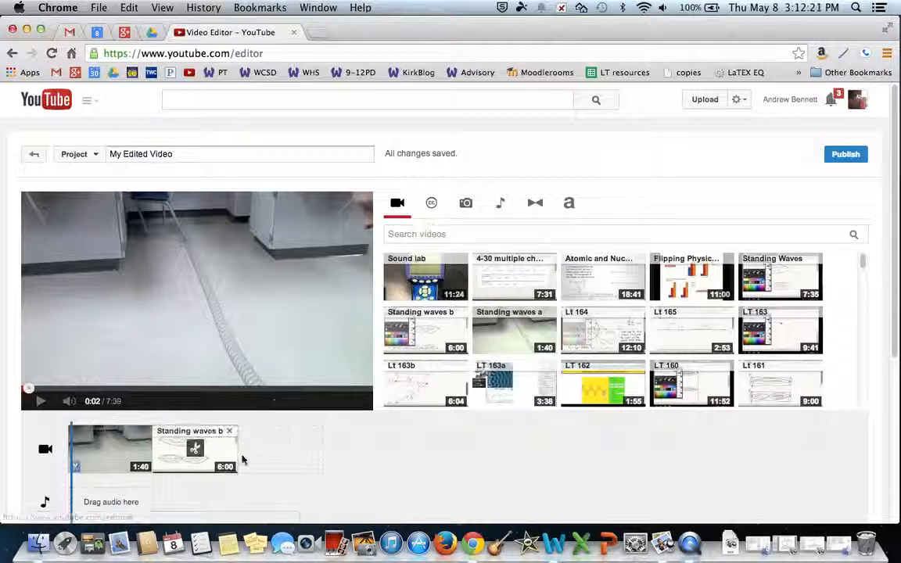
Step: Examine the Creative Commons videos, the photo import option and the available audio tracks
left_click(431, 203)
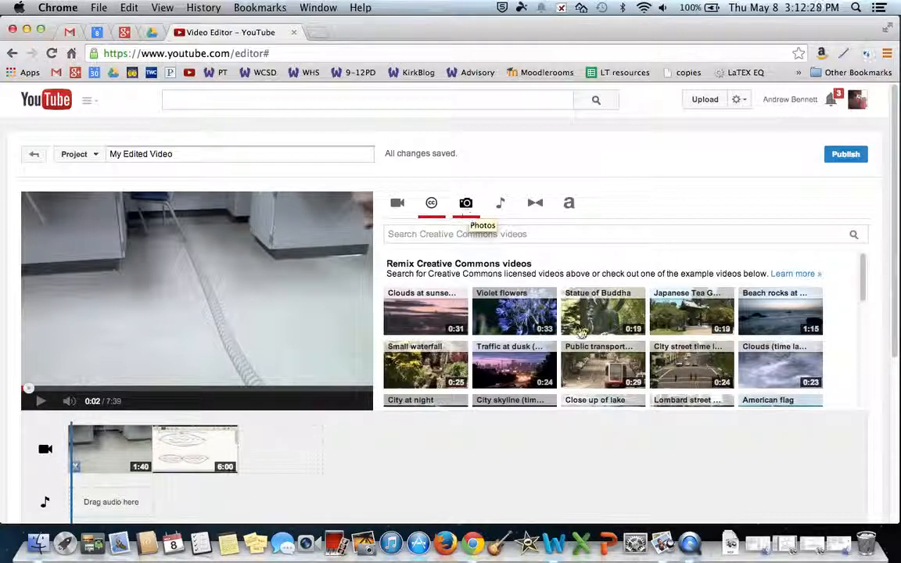
scroll(733, 314, "down", 3)
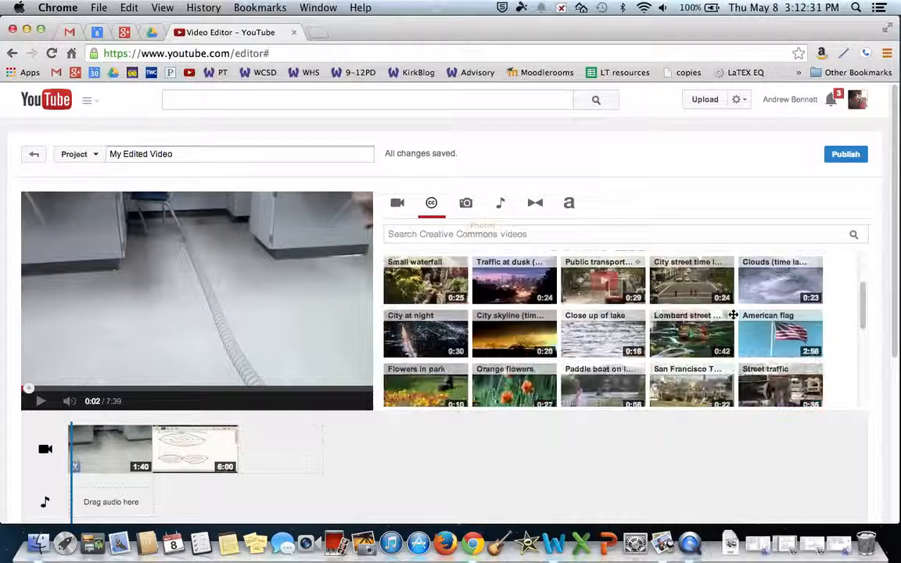
scroll(733, 315, "down", 5)
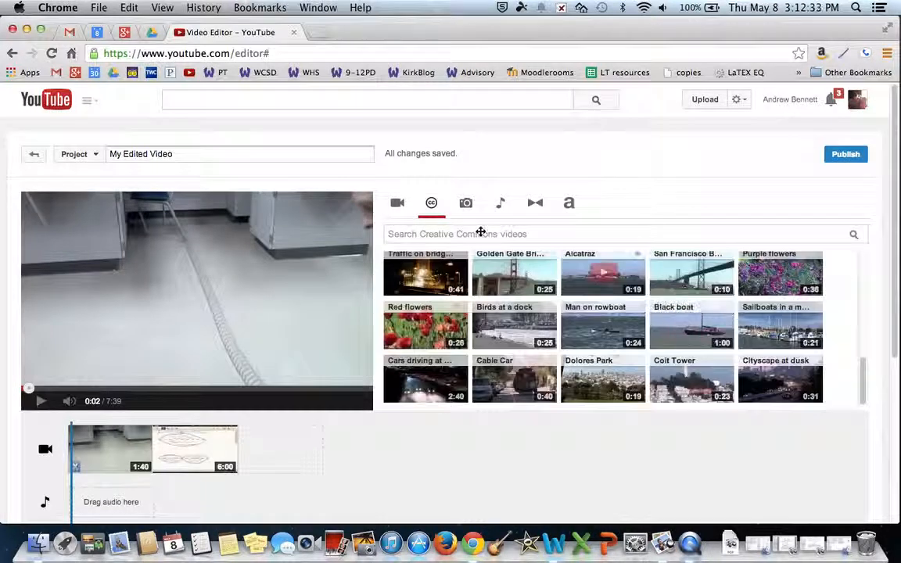
left_click(468, 204)
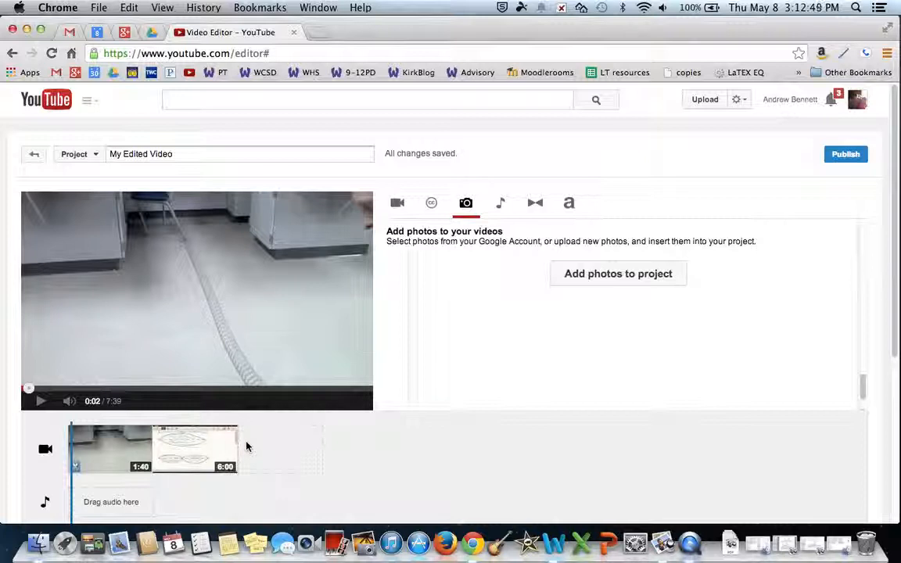
left_click(500, 203)
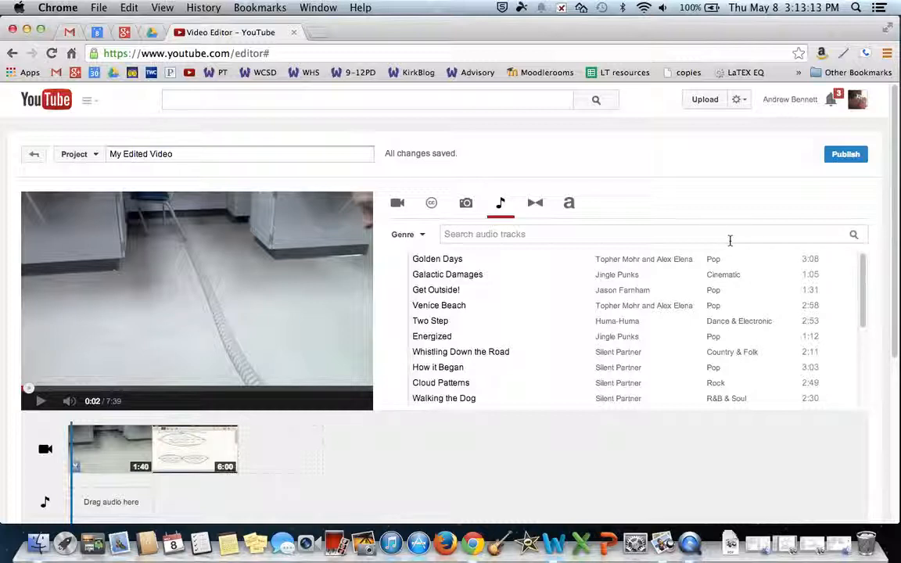
mouse_move(698, 273)
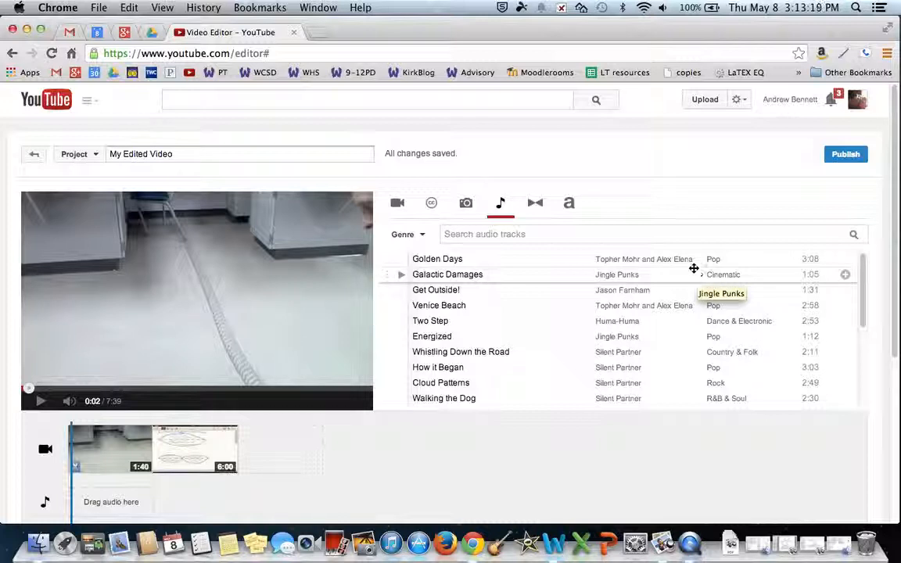
Step: Add a Slide transition between the two Standing waves clips, close its settings and preview the change from one clip to the other
left_click(535, 205)
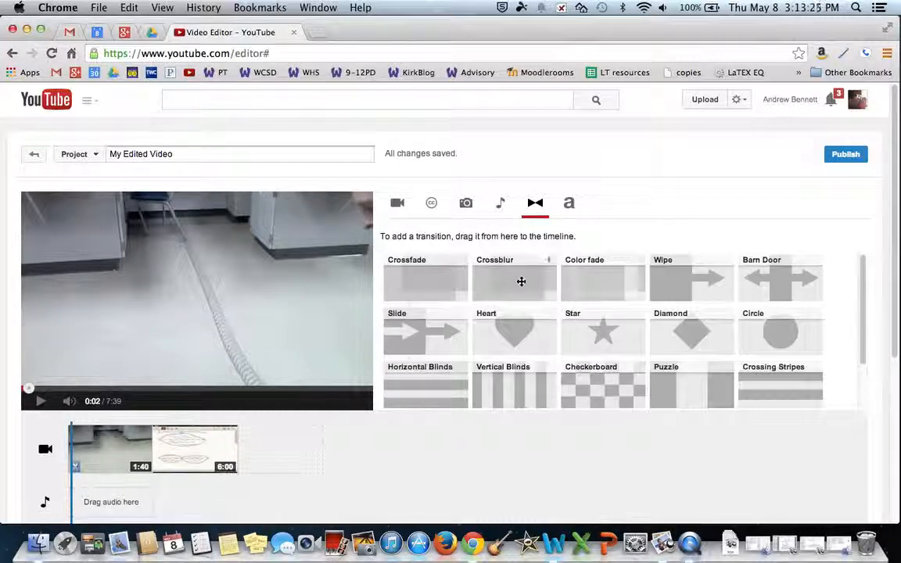
left_click_drag(439, 344, 165, 443)
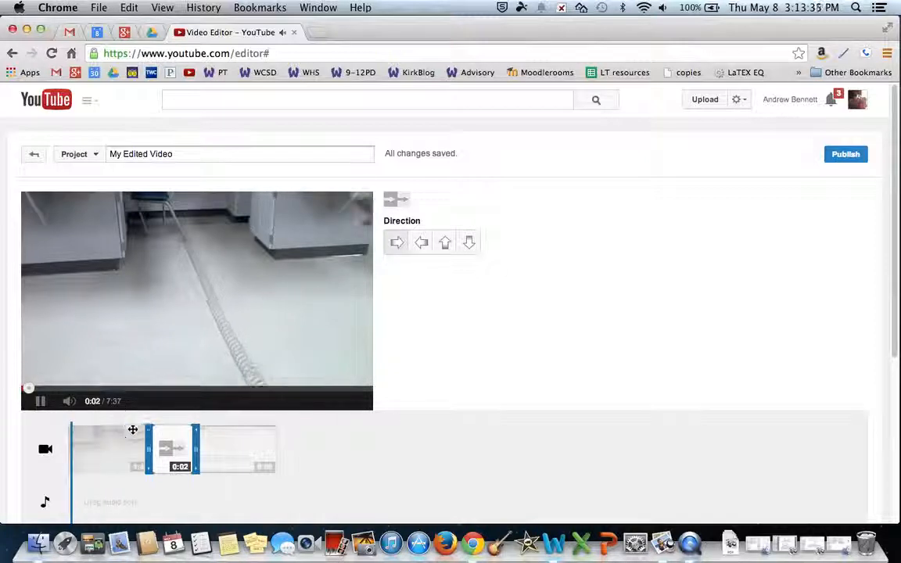
left_click(126, 472)
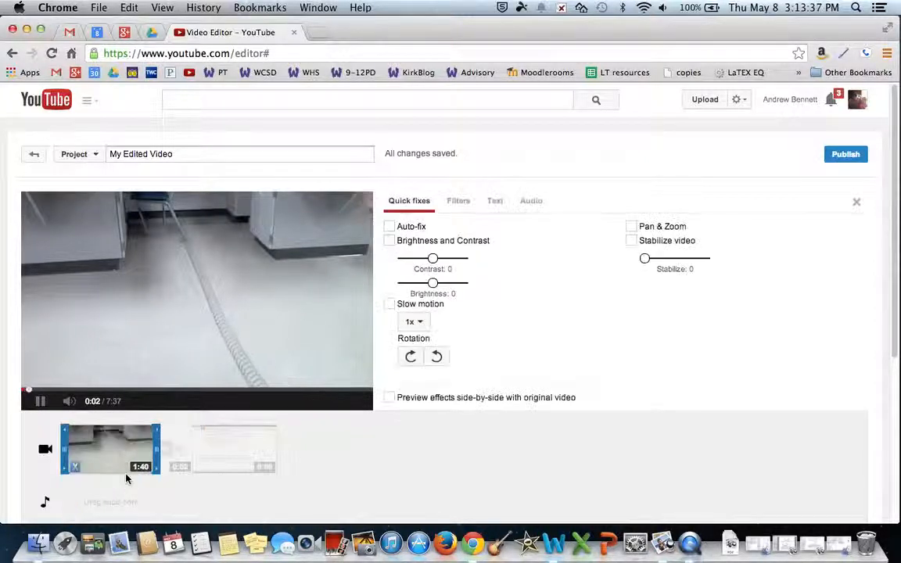
left_click(147, 422)
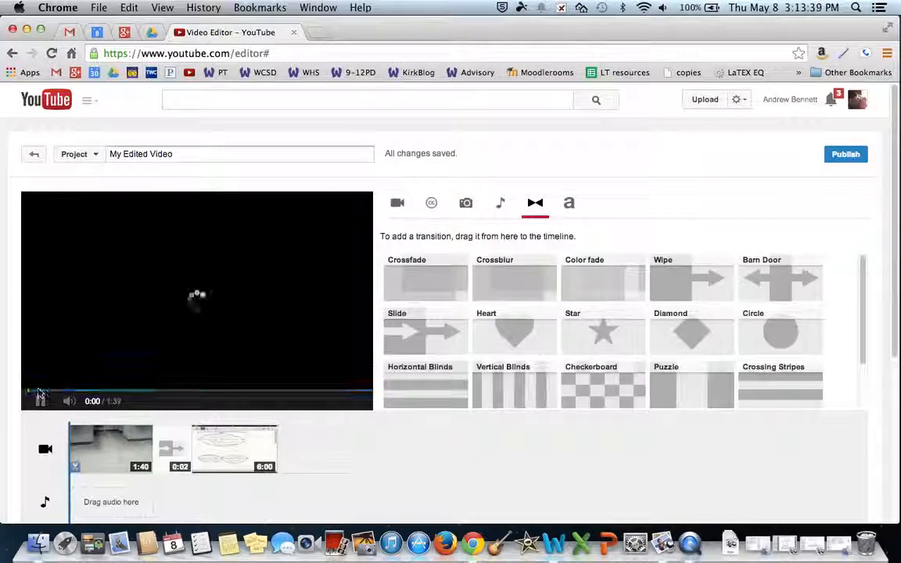
left_click_drag(28, 389, 97, 398)
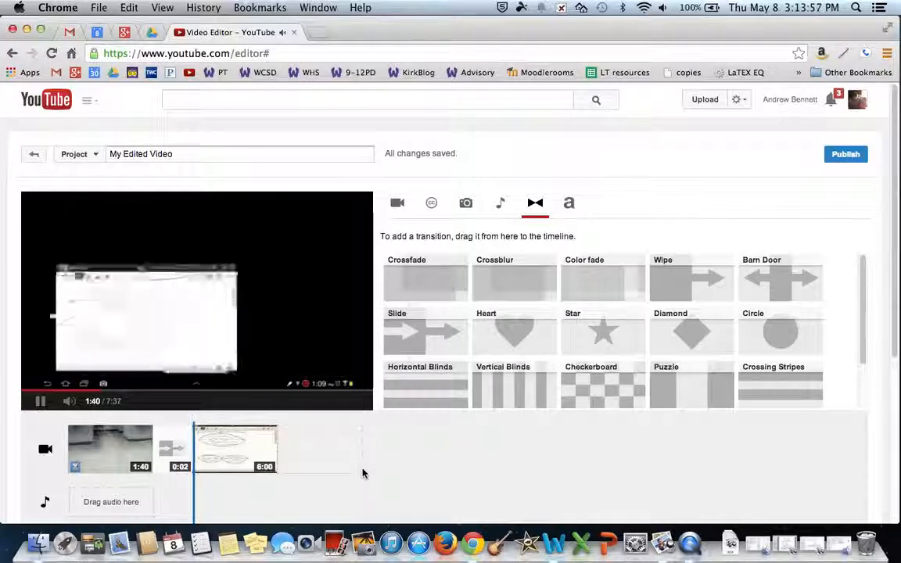
left_click(39, 400)
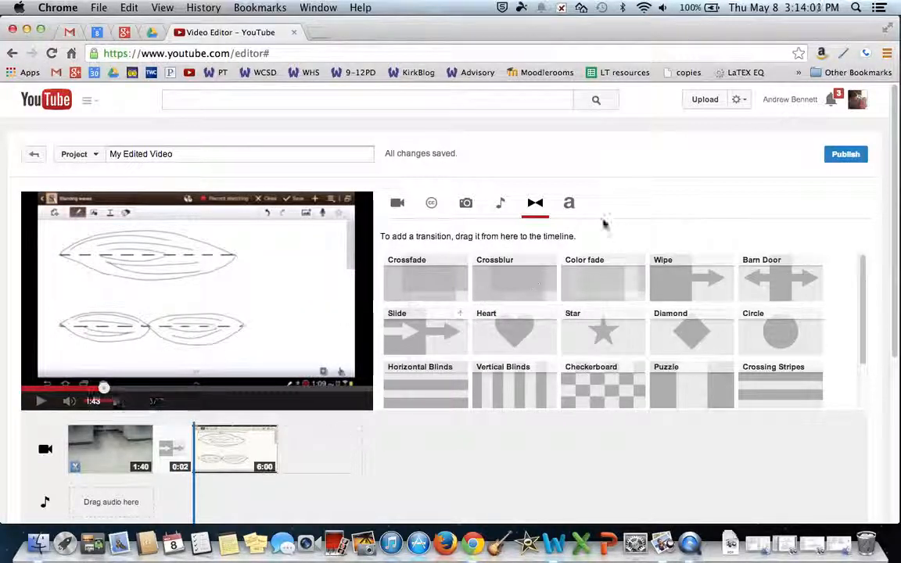
Step: Add a centered title before the first clip with the text "Learning target 5" and close its settings
left_click(569, 204)
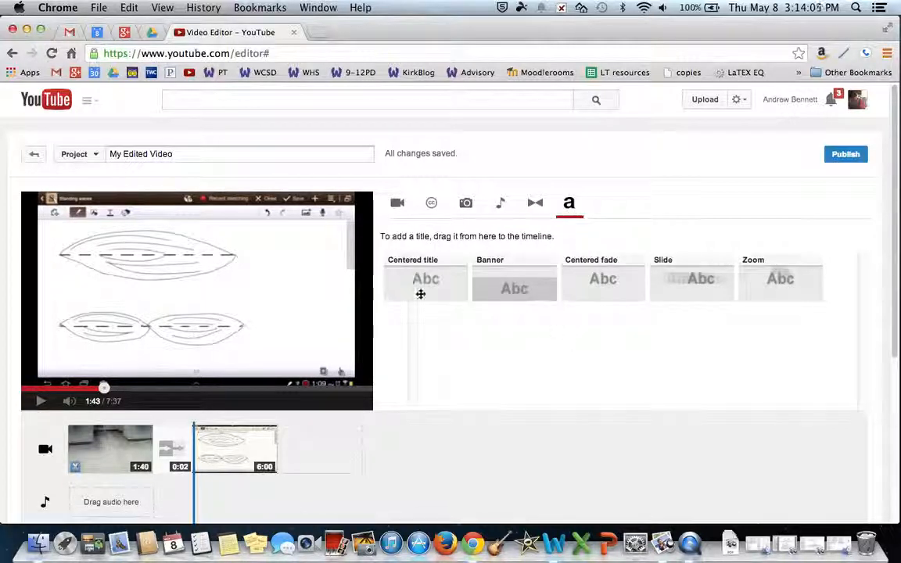
left_click_drag(439, 273, 69, 451)
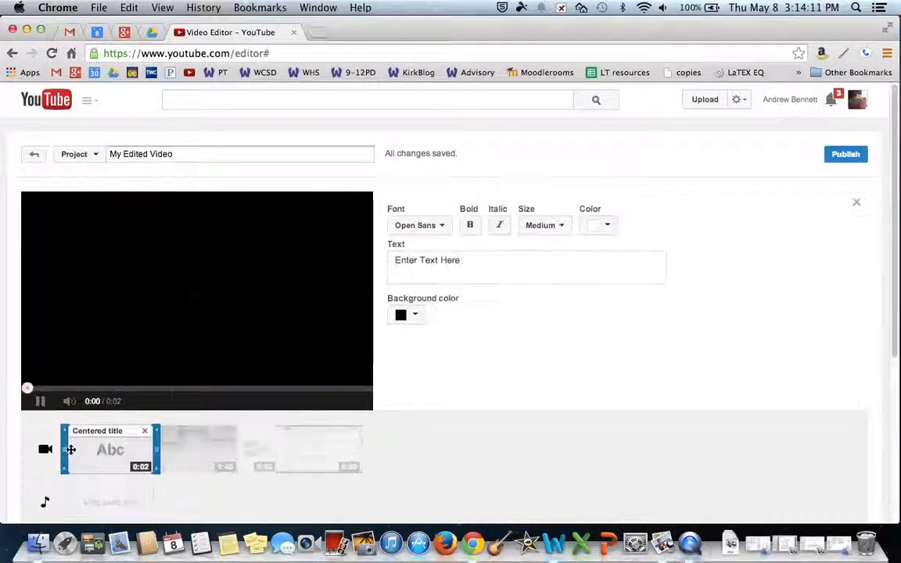
left_click(487, 259)
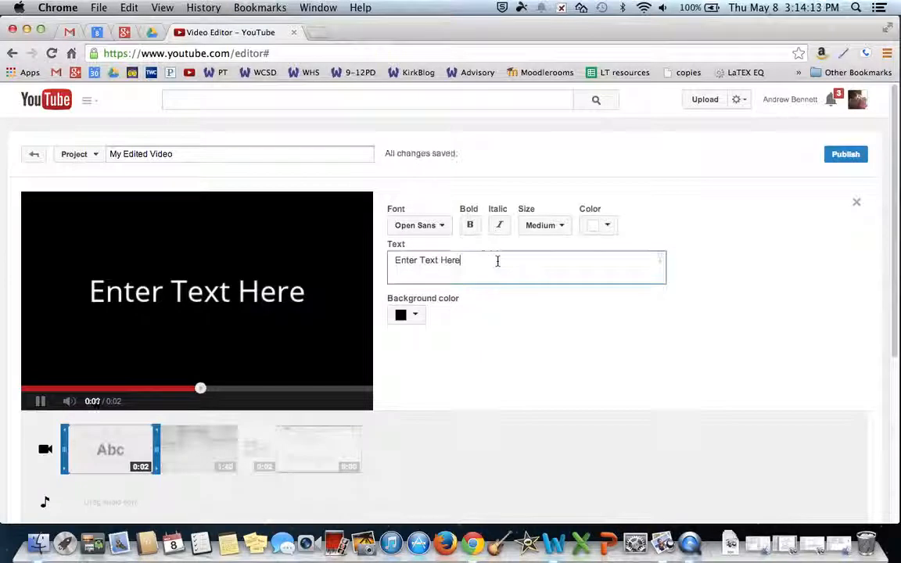
left_click_drag(491, 261, 378, 258)
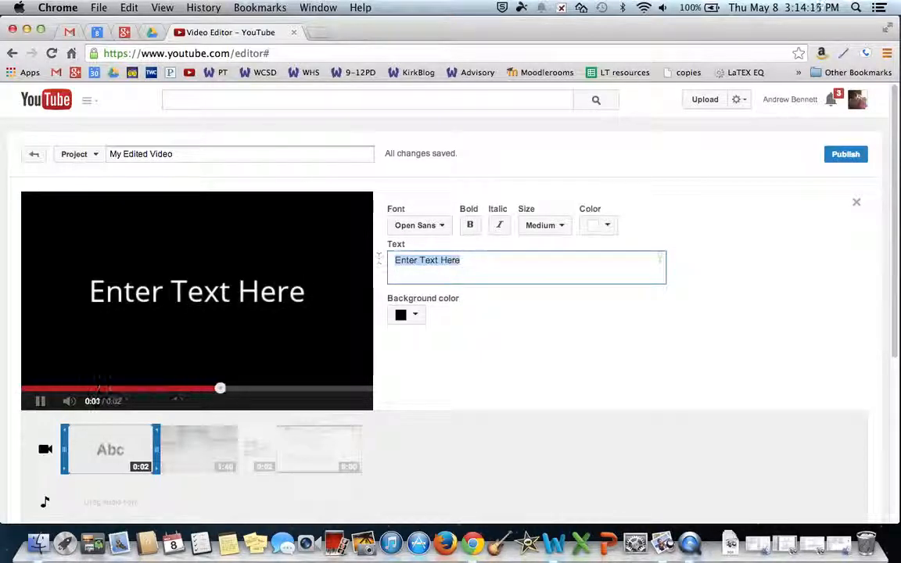
type("Learning t")
type("arget 8")
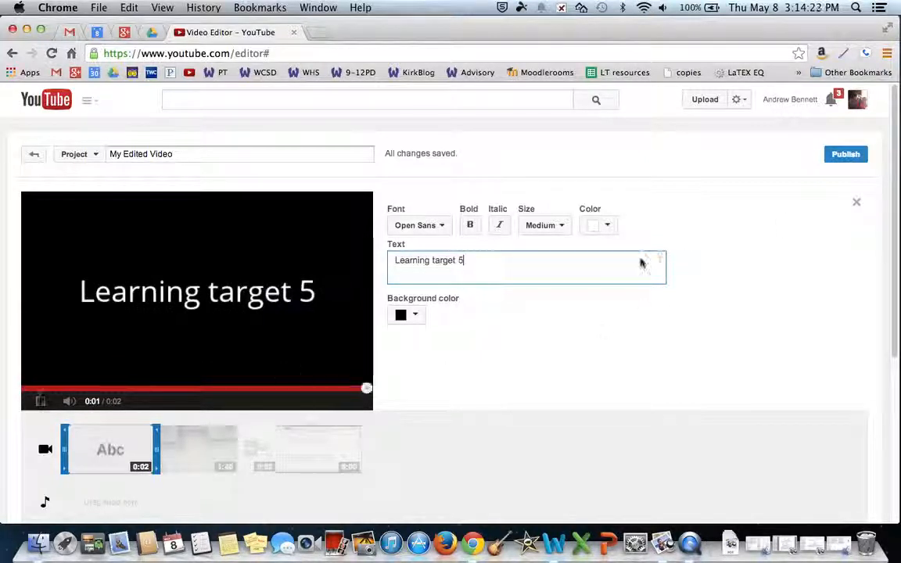
left_click(857, 203)
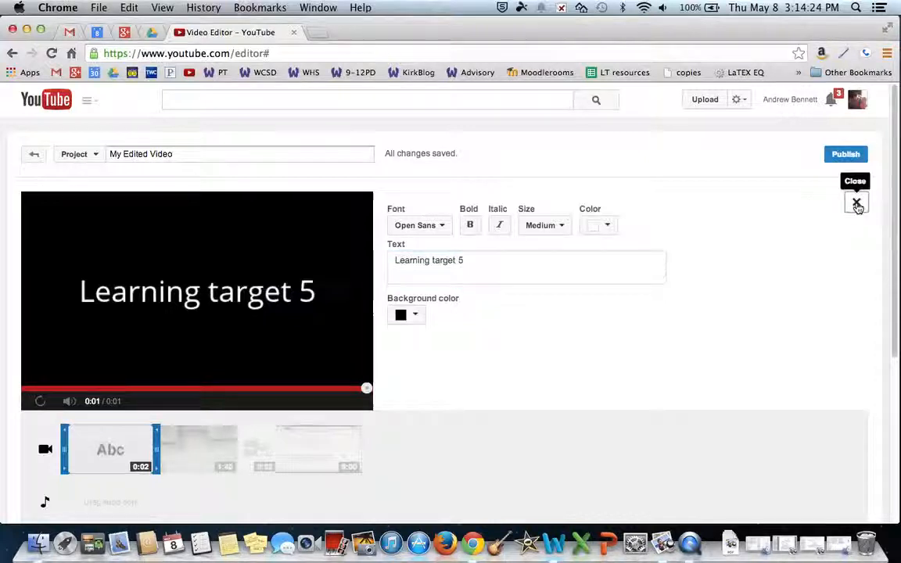
Step: Extend the opening title's duration to 0:04 on the timeline
left_click(105, 451)
mouse_move(156, 452)
left_mouse_down()
mouse_move(252, 451)
mouse_move(101, 451)
mouse_move(171, 458)
left_mouse_up()
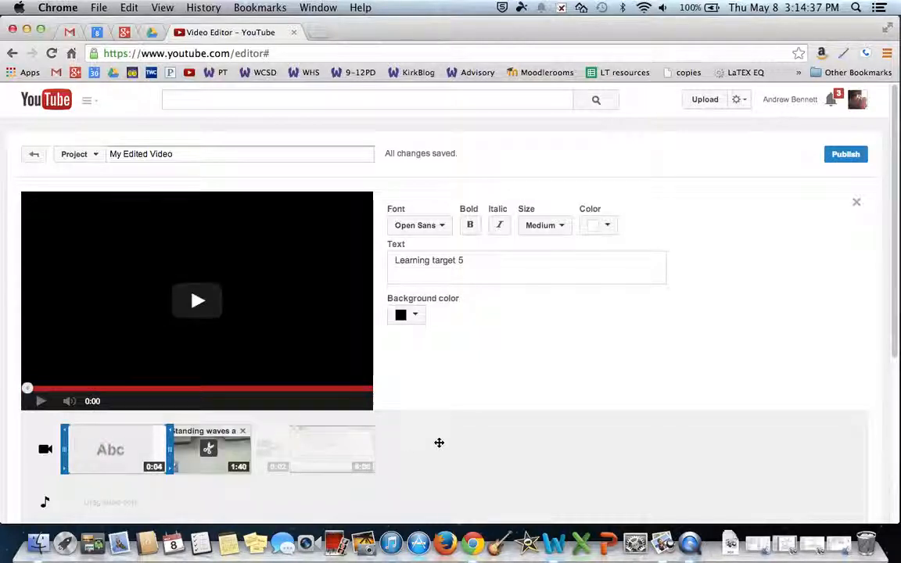